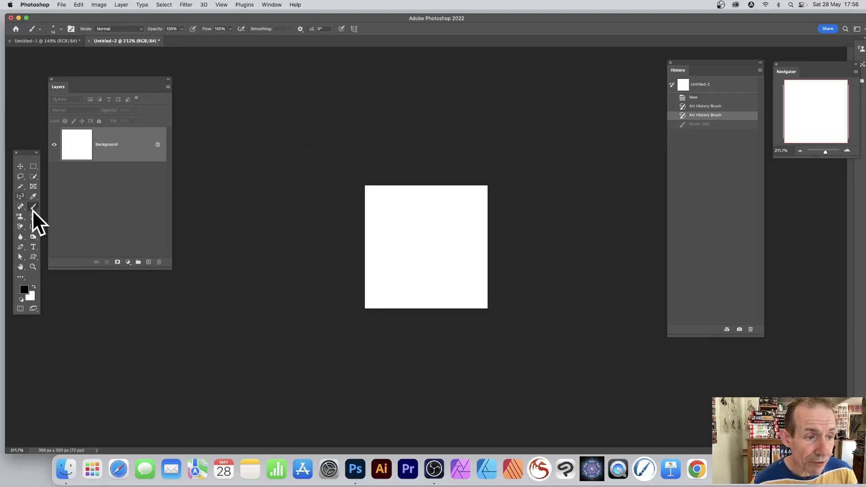
Paint a wavy black spiral on the blank white canvas with the 14 px Soft Round brush
{"action": "left_click_drag", "start_coordinate": [33, 206], "coordinate": [75, 206]}
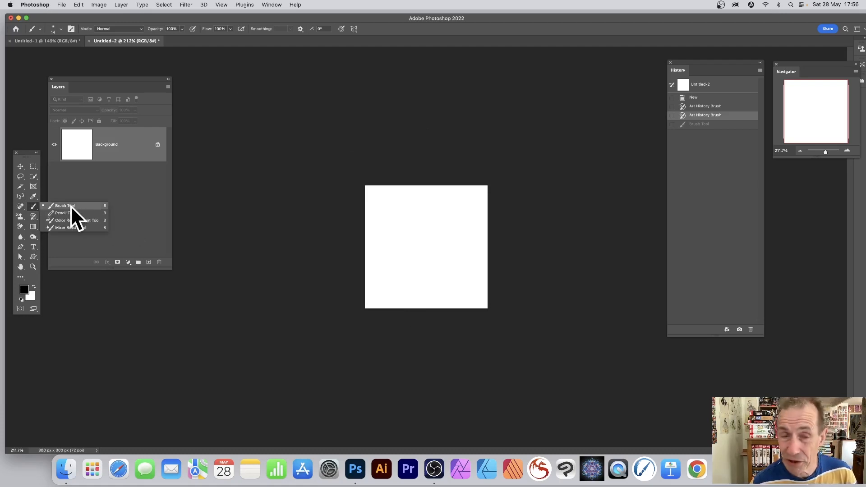
{"action": "left_click", "coordinate": [70, 206]}
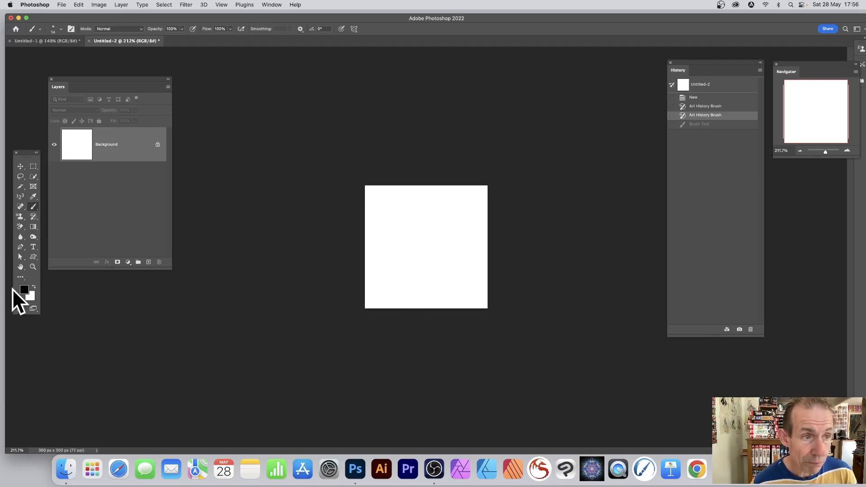
{"action": "left_click", "coordinate": [60, 29]}
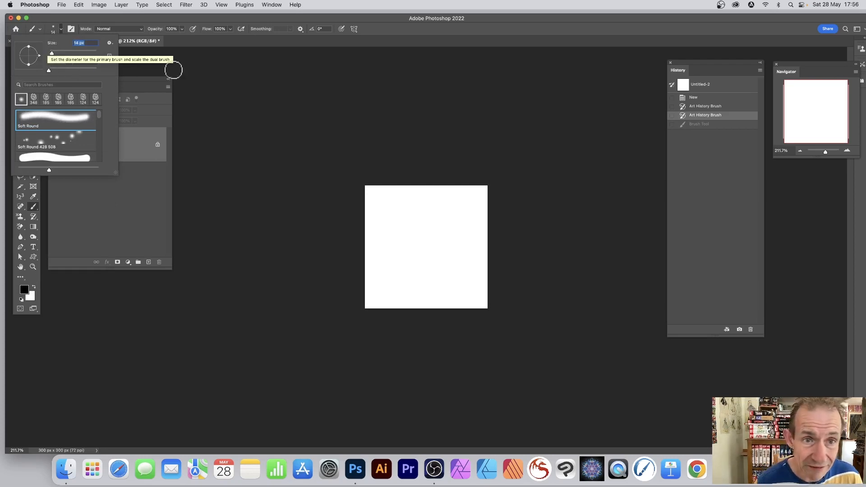
{"action": "left_click", "coordinate": [382, 28]}
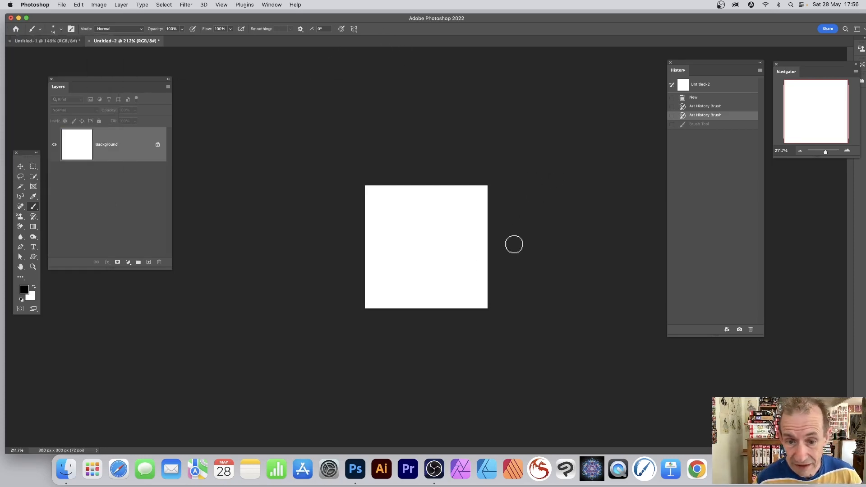
{"action": "mouse_move", "coordinate": [430, 251]}
{"action": "left_mouse_down"}
{"action": "mouse_move", "coordinate": [405, 251]}
{"action": "mouse_move", "coordinate": [425, 236]}
{"action": "mouse_move", "coordinate": [435, 260]}
{"action": "mouse_move", "coordinate": [411, 275]}
{"action": "mouse_move", "coordinate": [394, 237]}
{"action": "mouse_move", "coordinate": [418, 225]}
{"action": "mouse_move", "coordinate": [440, 232]}
{"action": "mouse_move", "coordinate": [449, 251]}
{"action": "mouse_move", "coordinate": [443, 276]}
{"action": "mouse_move", "coordinate": [417, 289]}
{"action": "mouse_move", "coordinate": [394, 279]}
{"action": "mouse_move", "coordinate": [377, 245]}
{"action": "mouse_move", "coordinate": [387, 226]}
{"action": "mouse_move", "coordinate": [414, 211]}
{"action": "mouse_move", "coordinate": [454, 215]}
{"action": "mouse_move", "coordinate": [463, 277]}
{"action": "mouse_move", "coordinate": [406, 299]}
{"action": "mouse_move", "coordinate": [375, 284]}
{"action": "mouse_move", "coordinate": [381, 270]}
{"action": "left_mouse_up"}
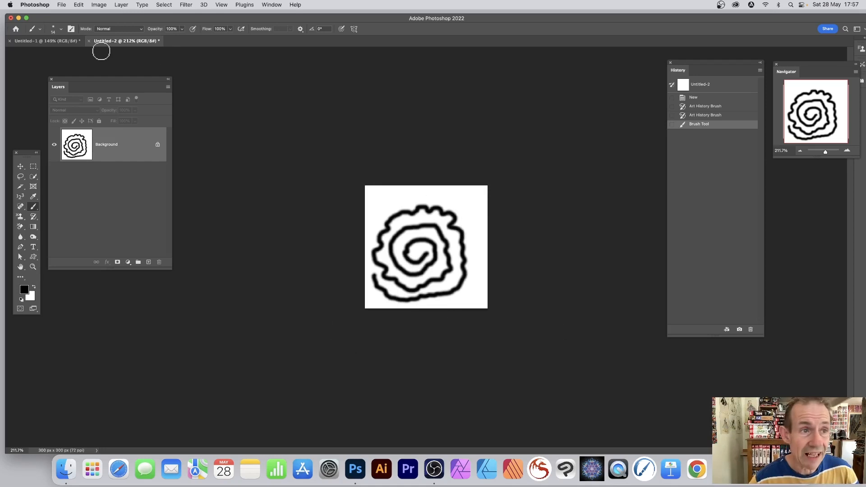
Define the spiral drawing as a brush preset named Sampled Brush 514
{"action": "left_click", "coordinate": [79, 5]}
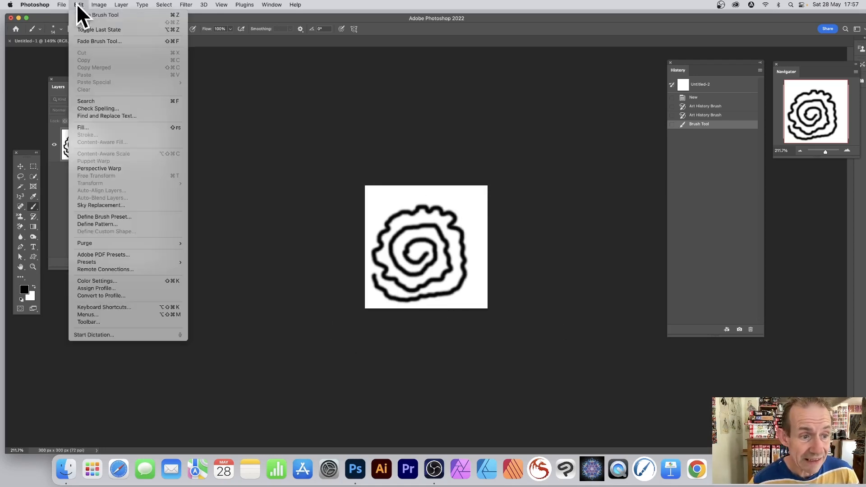
{"action": "left_click", "coordinate": [120, 217]}
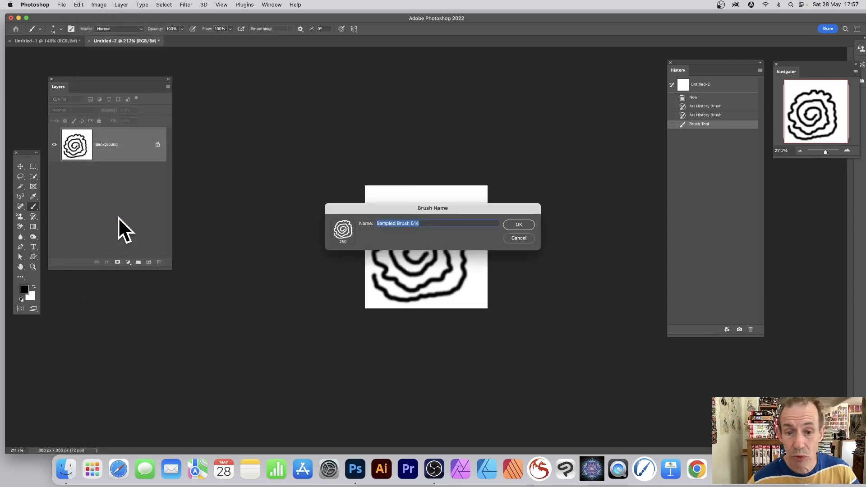
{"action": "left_click", "coordinate": [520, 225]}
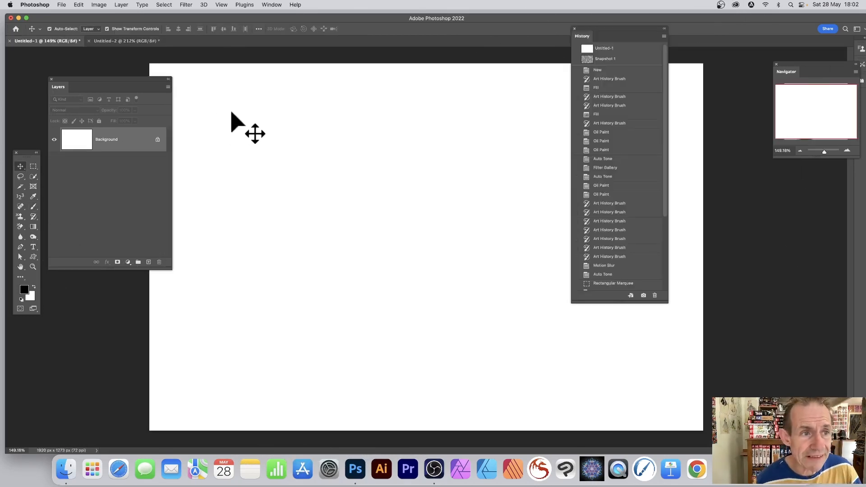
Fill the Untitled-1 background with black at 100% opacity and set that newest Fill state as the history brush source
{"action": "left_click", "coordinate": [79, 5]}
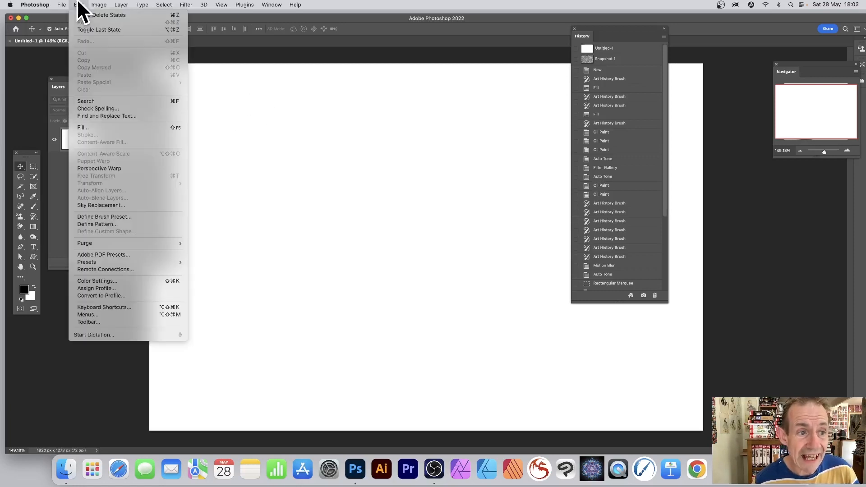
{"action": "left_click", "coordinate": [85, 127]}
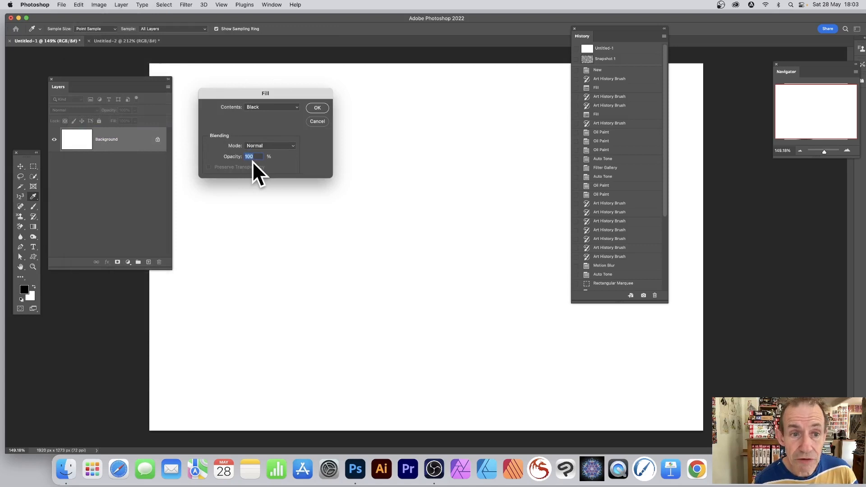
{"action": "left_click", "coordinate": [318, 107]}
{"action": "key", "text": "v"}
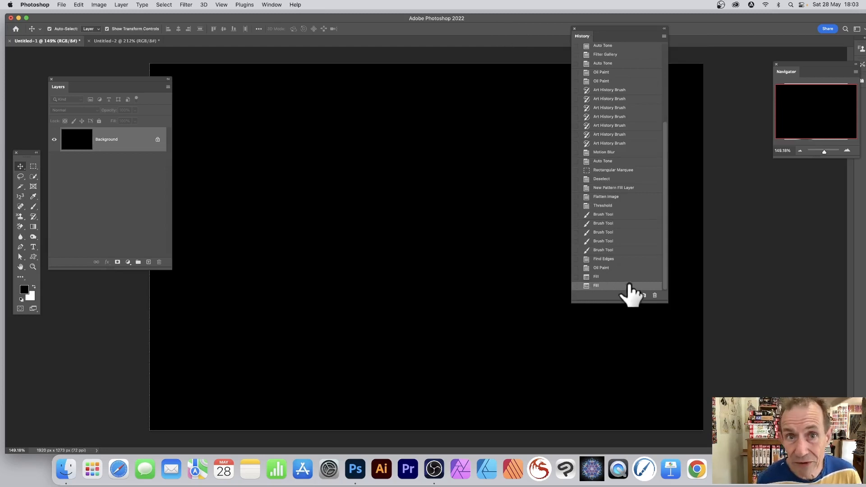
{"action": "left_click", "coordinate": [576, 285]}
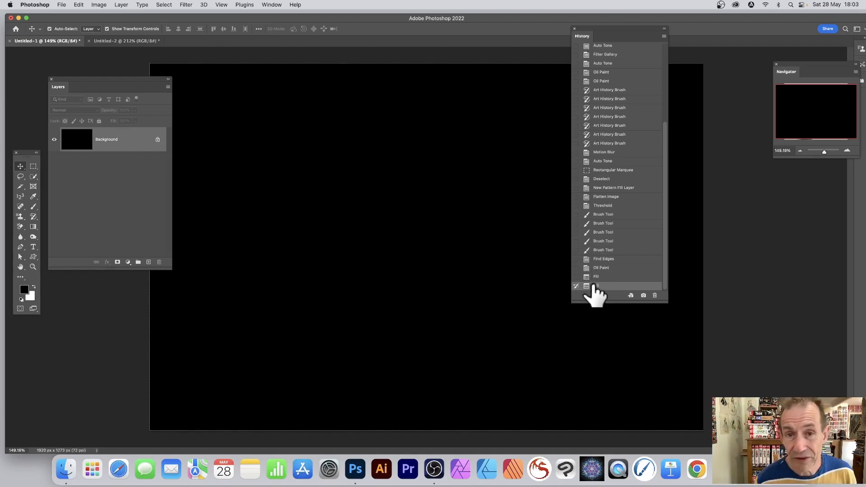
Paint a stroke on the black canvas using the Art History Brush with Sampled Brush 514 at 105 px
{"action": "left_click", "coordinate": [32, 216]}
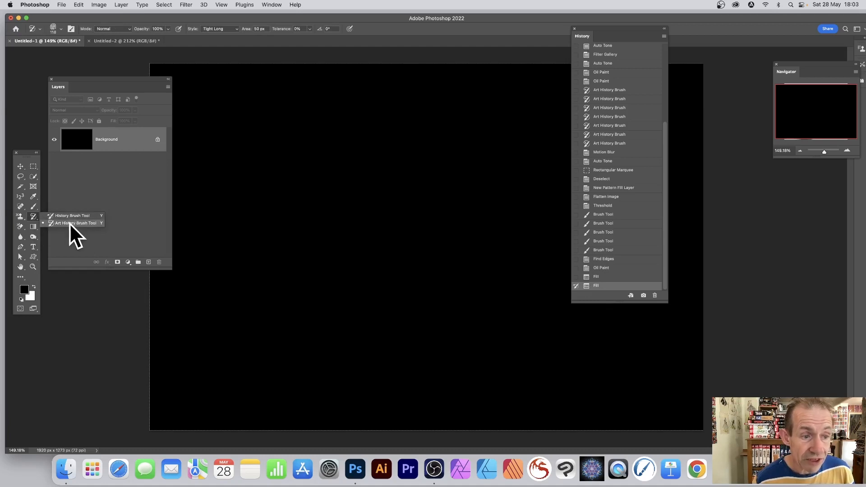
{"action": "left_click", "coordinate": [69, 223]}
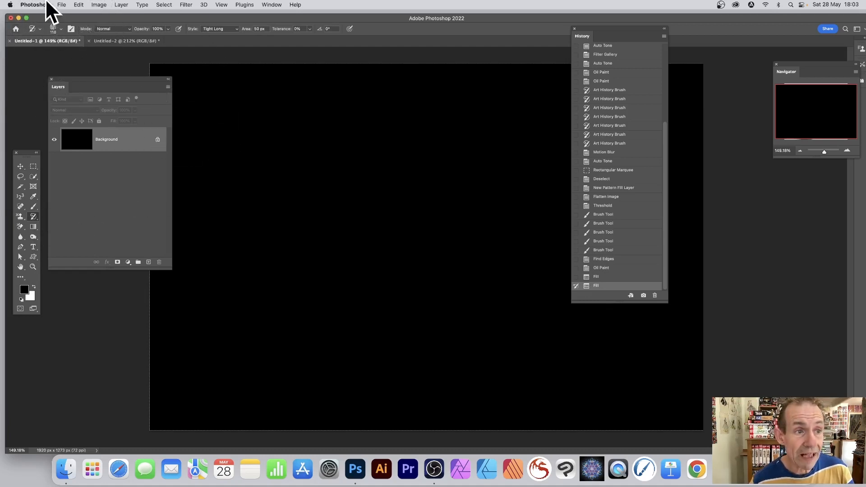
{"action": "left_click", "coordinate": [60, 29]}
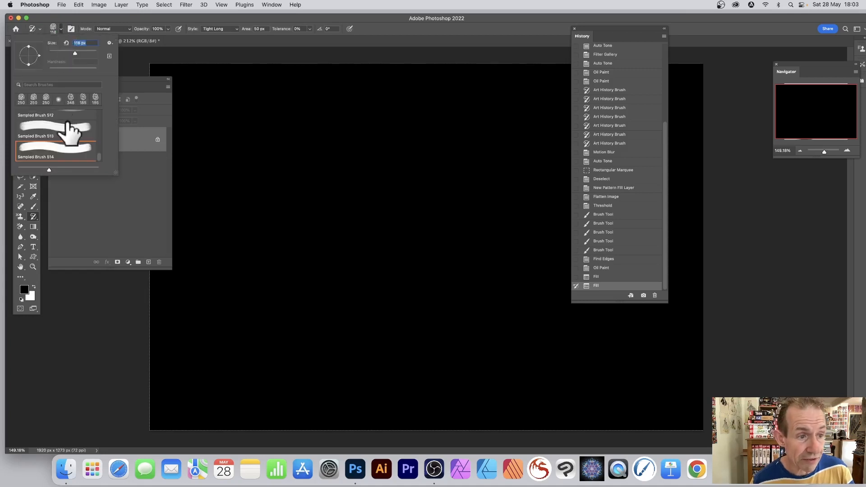
{"action": "left_click", "coordinate": [77, 153]}
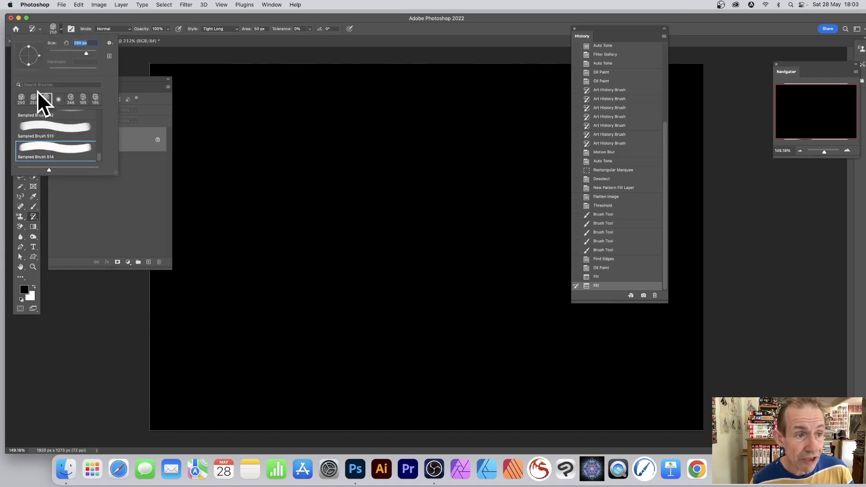
{"action": "left_click_drag", "start_coordinate": [85, 52], "coordinate": [73, 53]}
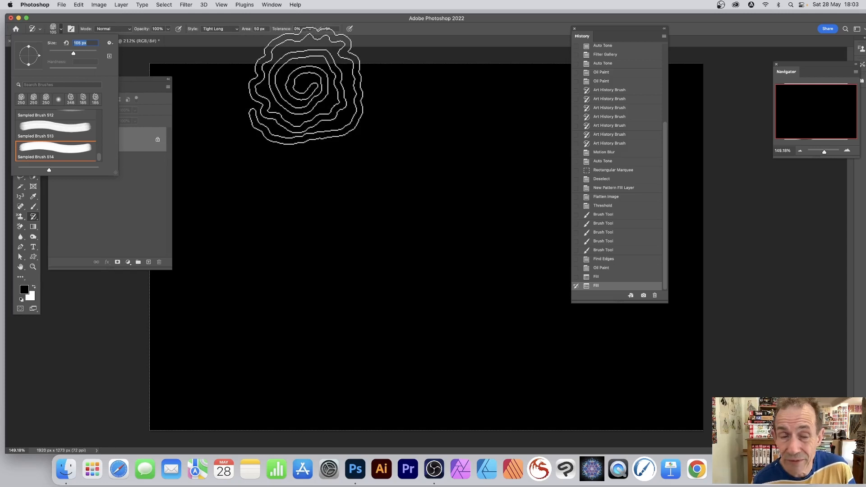
{"action": "left_click", "coordinate": [116, 20]}
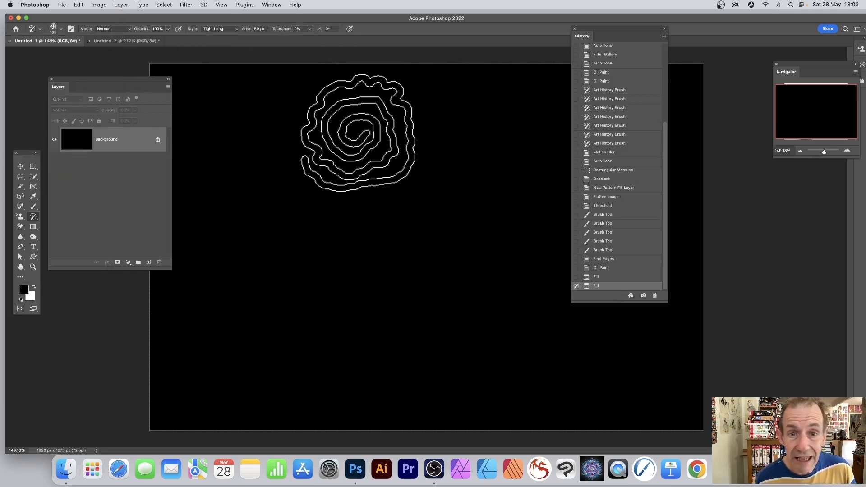
{"action": "mouse_move", "coordinate": [433, 156]}
{"action": "left_mouse_down"}
{"action": "mouse_move", "coordinate": [418, 227]}
{"action": "mouse_move", "coordinate": [327, 193]}
{"action": "mouse_move", "coordinate": [403, 134]}
{"action": "left_mouse_up"}
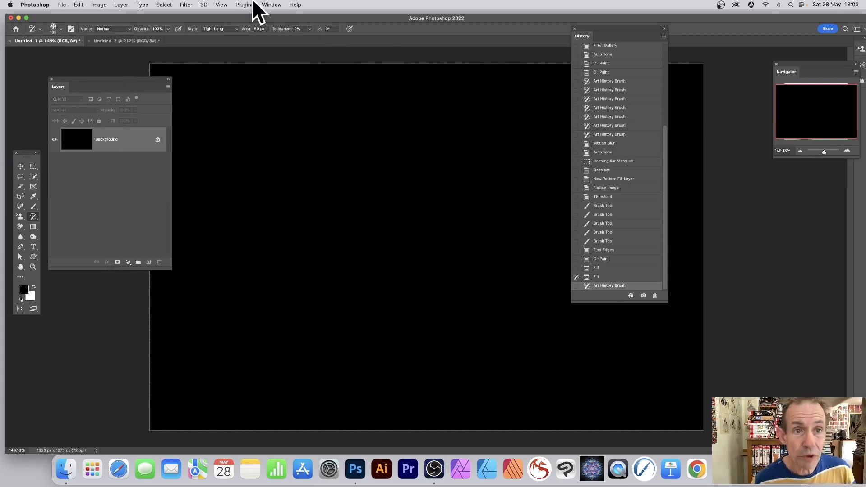
Enable Shape Dynamics for the brush with 71% size jitter and 88% angle jitter
{"action": "left_click", "coordinate": [274, 5]}
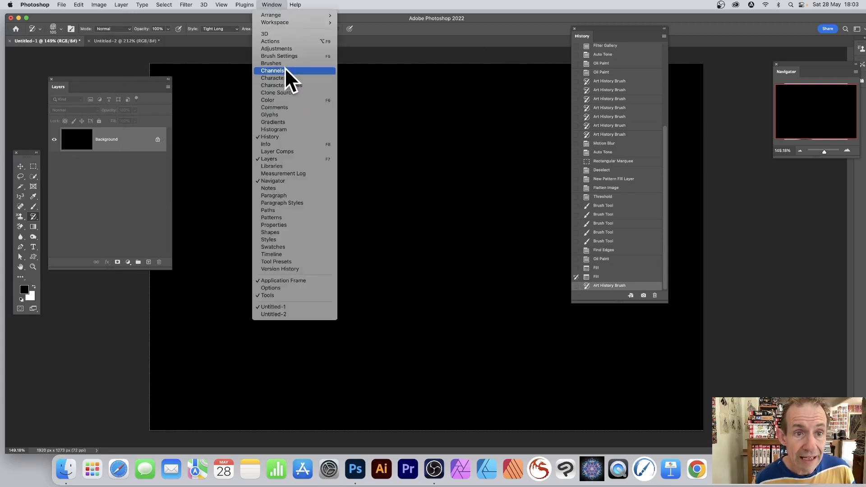
{"action": "left_click", "coordinate": [289, 56]}
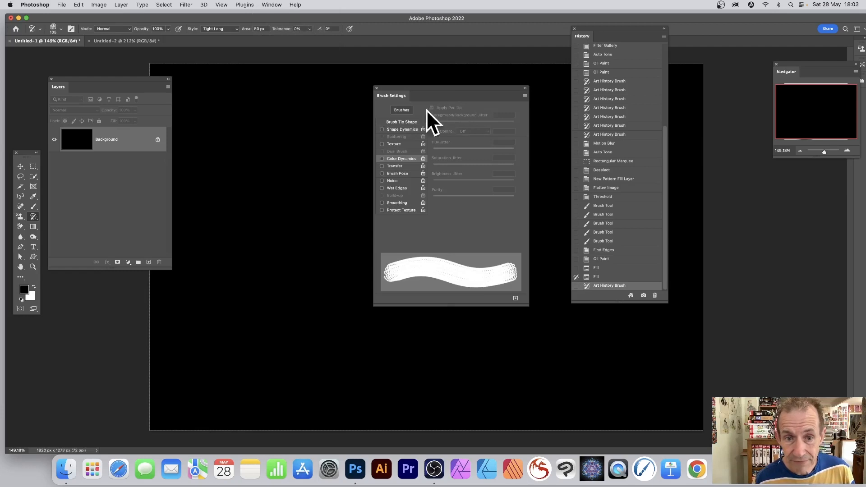
{"action": "left_click", "coordinate": [399, 132]}
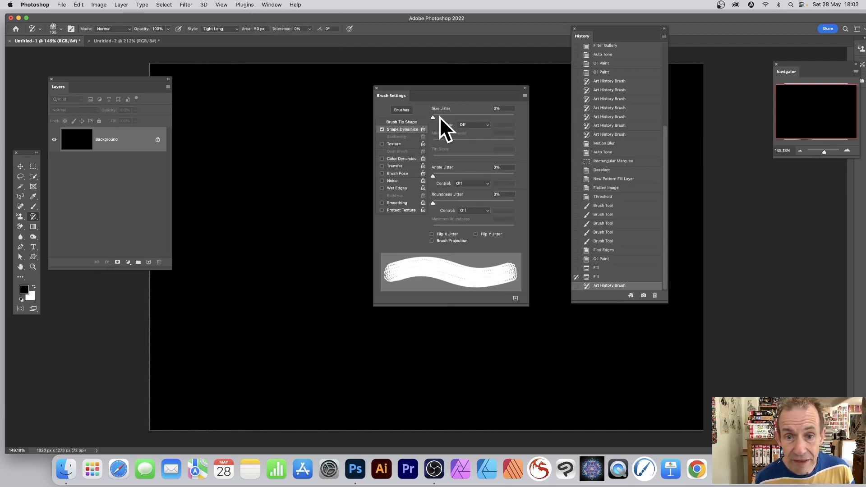
{"action": "left_click_drag", "start_coordinate": [439, 117], "coordinate": [491, 118]}
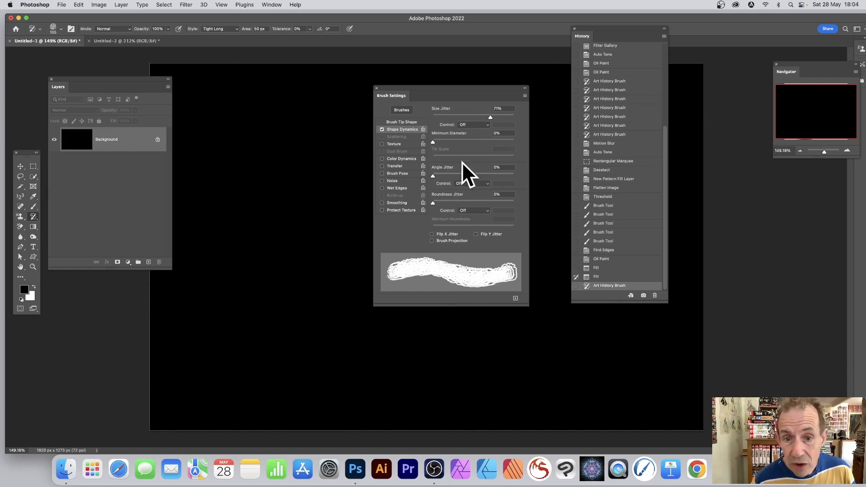
{"action": "left_click_drag", "start_coordinate": [444, 173], "coordinate": [504, 175]}
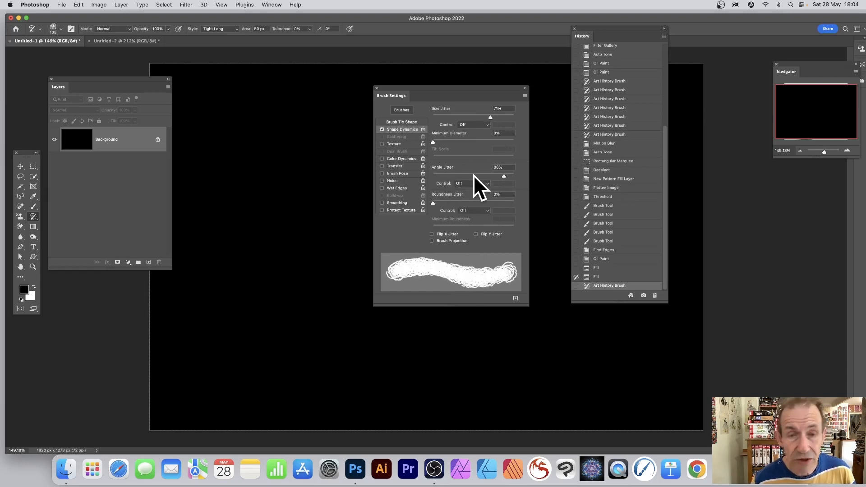
Increase the brush tip spacing and enable Color Dynamics with 98% brightness jitter and +73% purity, moving the brush settings off the canvas
{"action": "left_click", "coordinate": [401, 122]}
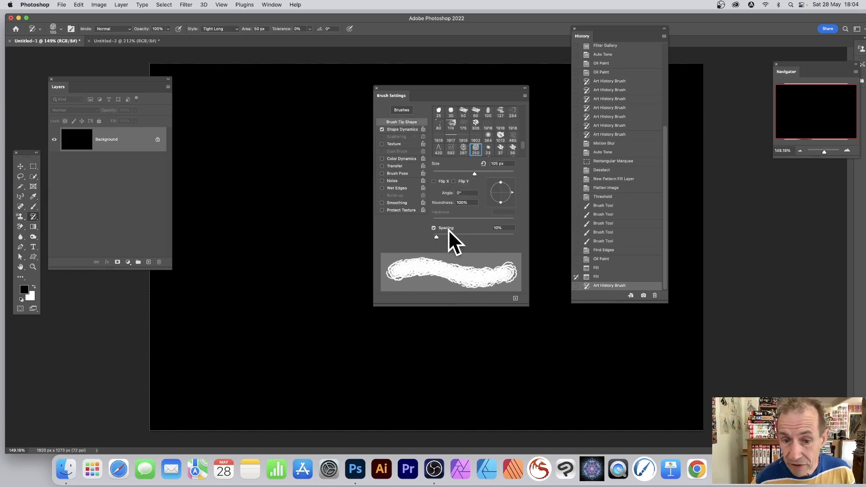
{"action": "left_click_drag", "start_coordinate": [448, 235], "coordinate": [456, 236]}
{"action": "left_click", "coordinate": [394, 159]}
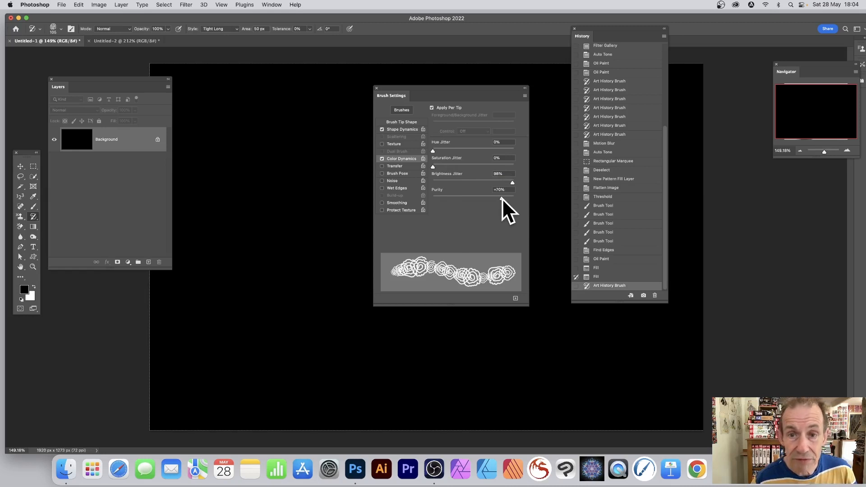
{"action": "left_click_drag", "start_coordinate": [502, 199], "coordinate": [504, 199]}
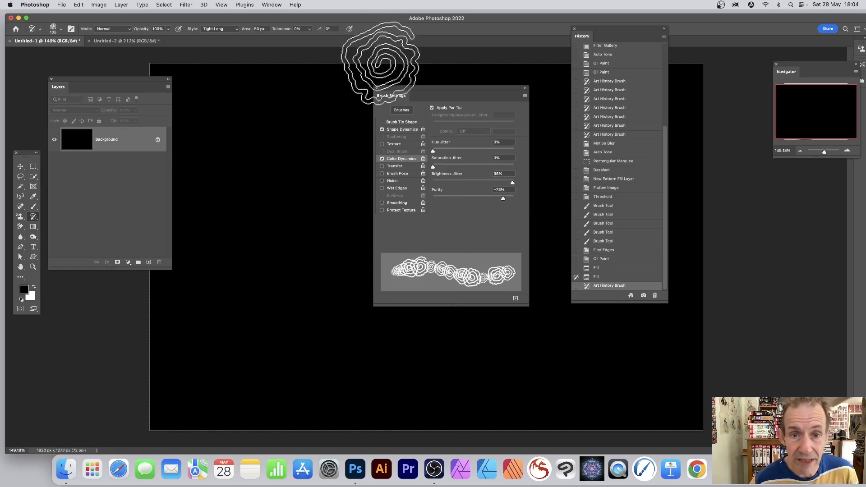
{"action": "mouse_move", "coordinate": [389, 90]}
{"action": "left_mouse_down"}
{"action": "mouse_move", "coordinate": [453, 91]}
{"action": "mouse_move", "coordinate": [686, 134]}
{"action": "left_mouse_up"}
Try painting Art History Brush strokes across the canvas, then undo them
{"action": "left_click", "coordinate": [500, 113]}
{"action": "mouse_move", "coordinate": [325, 185]}
{"action": "left_mouse_down"}
{"action": "mouse_move", "coordinate": [415, 176]}
{"action": "mouse_move", "coordinate": [384, 239]}
{"action": "mouse_move", "coordinate": [419, 172]}
{"action": "mouse_move", "coordinate": [383, 154]}
{"action": "mouse_move", "coordinate": [497, 221]}
{"action": "mouse_move", "coordinate": [458, 241]}
{"action": "mouse_move", "coordinate": [438, 237]}
{"action": "mouse_move", "coordinate": [494, 192]}
{"action": "mouse_move", "coordinate": [539, 194]}
{"action": "mouse_move", "coordinate": [440, 244]}
{"action": "mouse_move", "coordinate": [352, 266]}
{"action": "mouse_move", "coordinate": [343, 243]}
{"action": "mouse_move", "coordinate": [345, 131]}
{"action": "mouse_move", "coordinate": [406, 118]}
{"action": "left_mouse_up"}
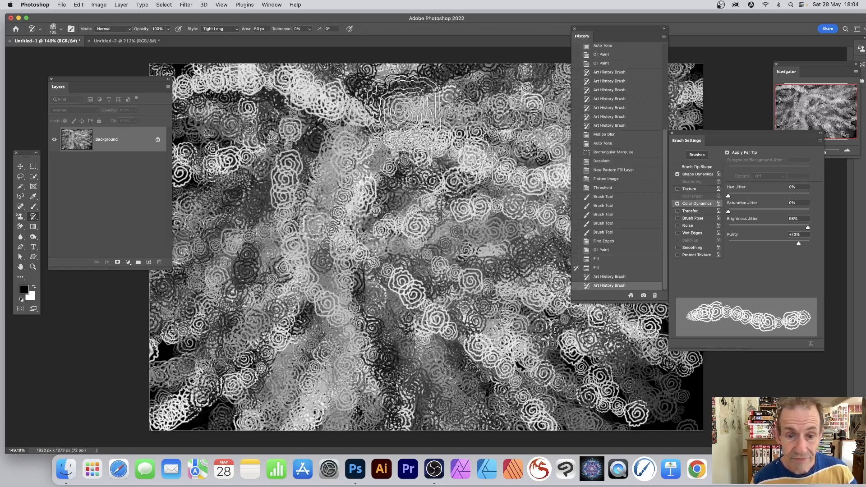
{"action": "key", "text": "super+z"}
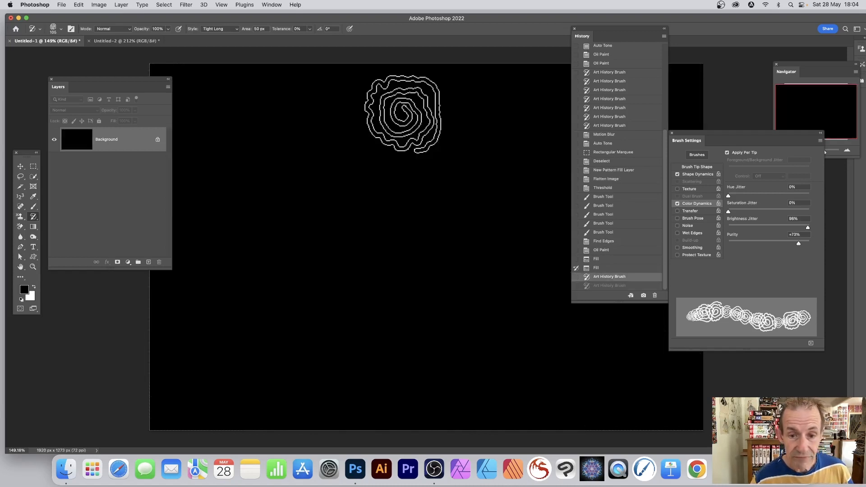
Set the Art History Brush size to 182 px and its style to Loose Medium
{"action": "left_click", "coordinate": [61, 29]}
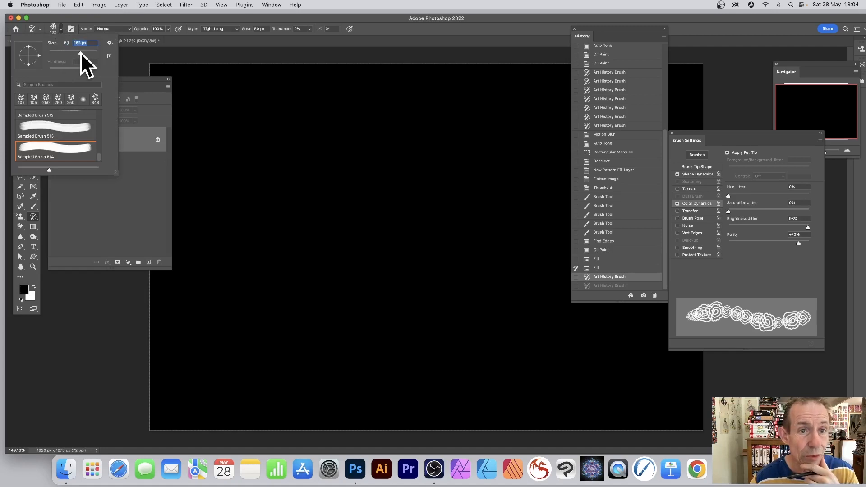
{"action": "left_click_drag", "start_coordinate": [80, 53], "coordinate": [83, 53]}
{"action": "left_click", "coordinate": [231, 27]}
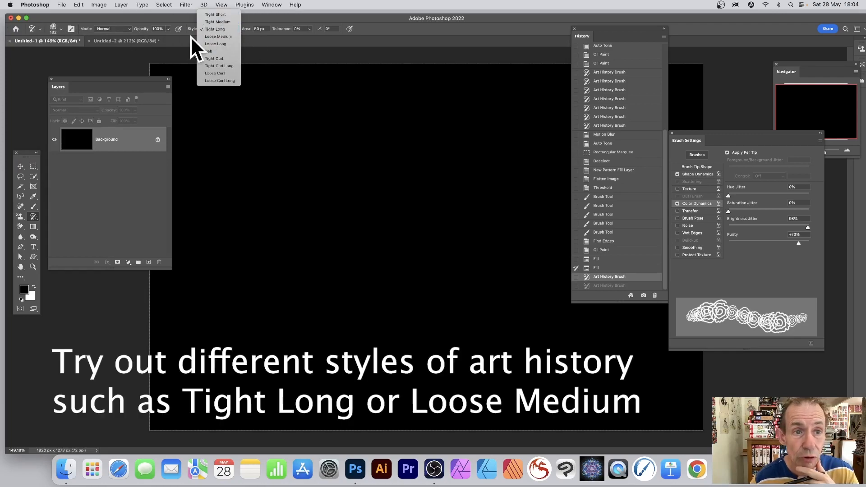
{"action": "left_click", "coordinate": [217, 37]}
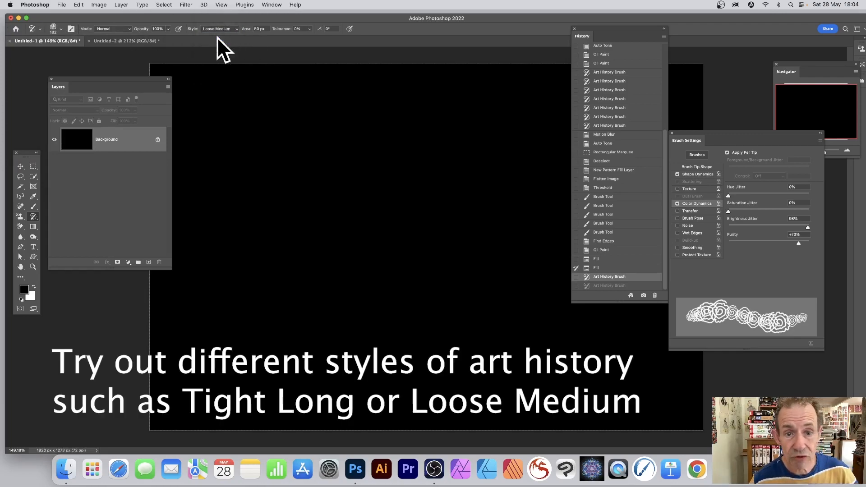
Cover the whole canvas with overlapping grayscale spirals using Loose Medium Art History Brush strokes
{"action": "mouse_move", "coordinate": [260, 246]}
{"action": "left_mouse_down"}
{"action": "mouse_move", "coordinate": [317, 189]}
{"action": "mouse_move", "coordinate": [441, 195]}
{"action": "mouse_move", "coordinate": [496, 162]}
{"action": "mouse_move", "coordinate": [509, 140]}
{"action": "mouse_move", "coordinate": [463, 75]}
{"action": "mouse_move", "coordinate": [352, 65]}
{"action": "mouse_move", "coordinate": [542, 231]}
{"action": "mouse_move", "coordinate": [603, 384]}
{"action": "mouse_move", "coordinate": [692, 372]}
{"action": "mouse_move", "coordinate": [567, 365]}
{"action": "mouse_move", "coordinate": [378, 404]}
{"action": "mouse_move", "coordinate": [238, 411]}
{"action": "mouse_move", "coordinate": [274, 349]}
{"action": "mouse_move", "coordinate": [232, 174]}
{"action": "mouse_move", "coordinate": [202, 85]}
{"action": "mouse_move", "coordinate": [145, 87]}
{"action": "left_mouse_up"}
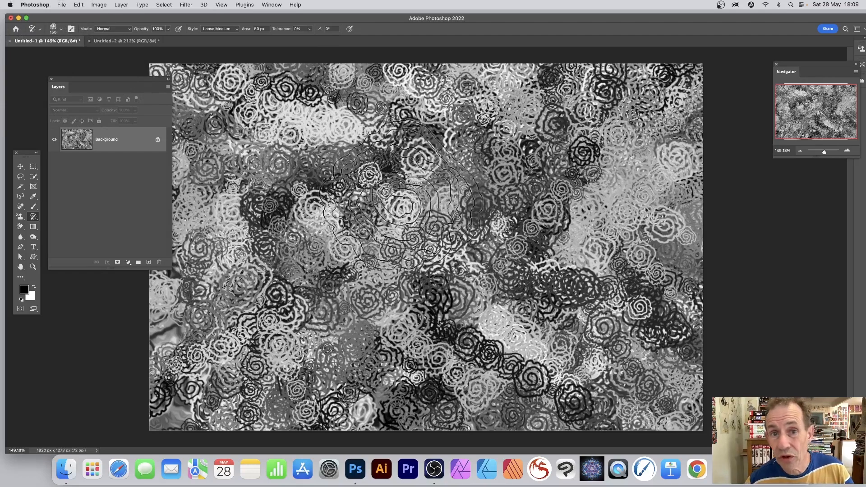
{"action": "mouse_move", "coordinate": [370, 190]}
{"action": "left_mouse_down"}
{"action": "mouse_move", "coordinate": [431, 187]}
{"action": "mouse_move", "coordinate": [435, 158]}
{"action": "mouse_move", "coordinate": [593, 124]}
{"action": "mouse_move", "coordinate": [607, 185]}
{"action": "mouse_move", "coordinate": [553, 253]}
{"action": "mouse_move", "coordinate": [446, 327]}
{"action": "mouse_move", "coordinate": [460, 295]}
{"action": "left_mouse_up"}
{"action": "mouse_move", "coordinate": [312, 113]}
{"action": "left_mouse_down"}
{"action": "mouse_move", "coordinate": [240, 92]}
{"action": "mouse_move", "coordinate": [547, 104]}
{"action": "mouse_move", "coordinate": [560, 161]}
{"action": "left_mouse_up"}
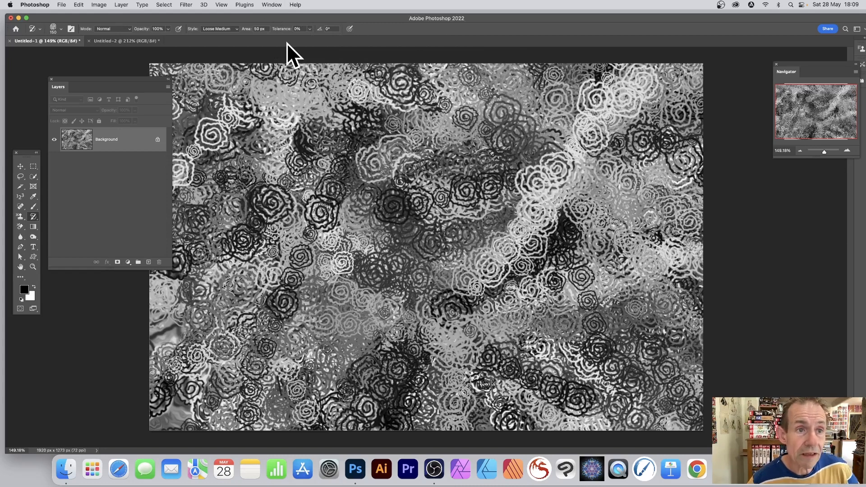
Apply the Oil Paint filter to the spiral artwork with Stylization set to 2.2
{"action": "left_click", "coordinate": [186, 5]}
{"action": "mouse_move", "coordinate": [194, 161]}
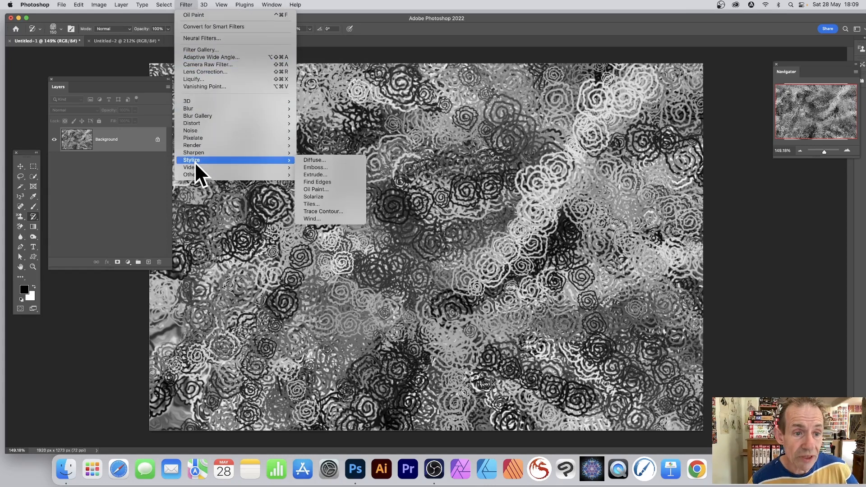
{"action": "left_click", "coordinate": [335, 188]}
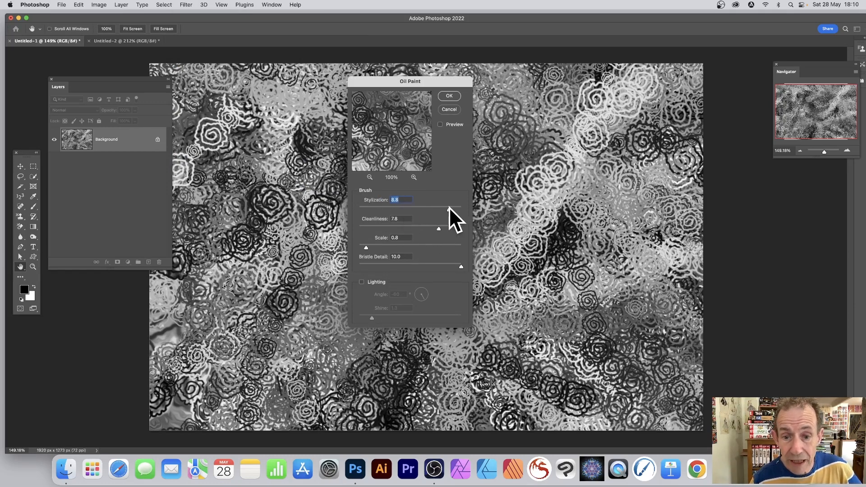
{"action": "left_click_drag", "start_coordinate": [449, 208], "coordinate": [455, 208]}
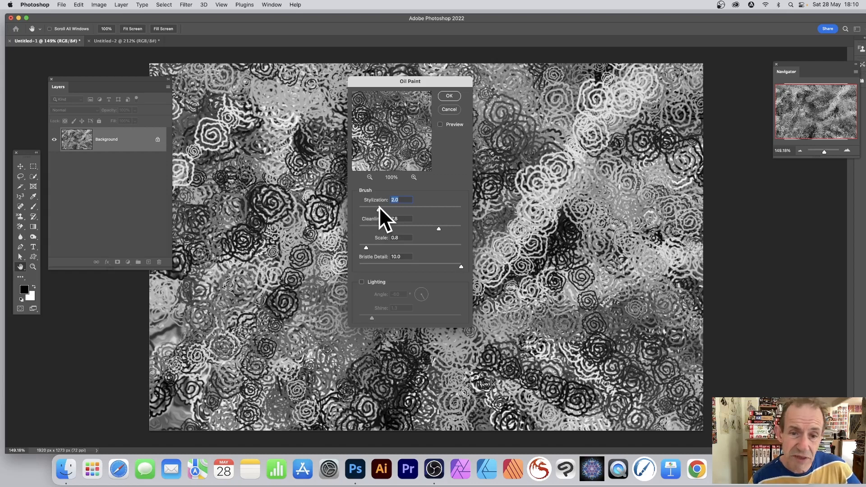
{"action": "left_click_drag", "start_coordinate": [379, 207], "coordinate": [381, 207]}
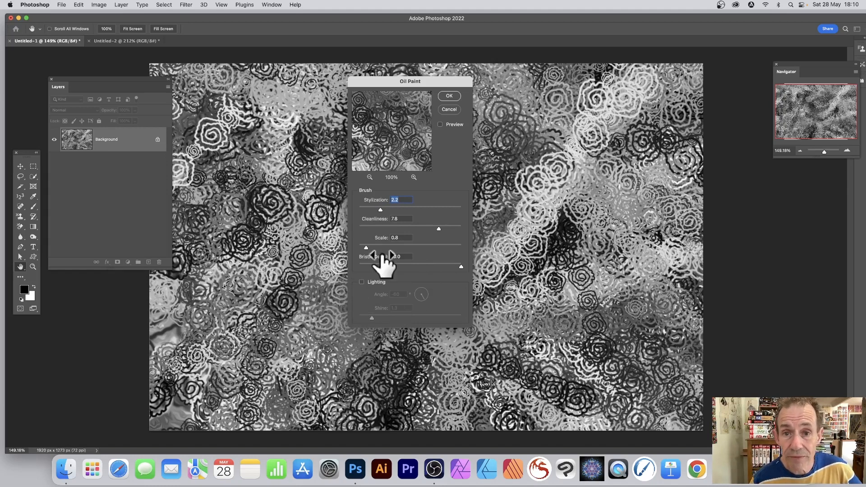
{"action": "left_click", "coordinate": [453, 96]}
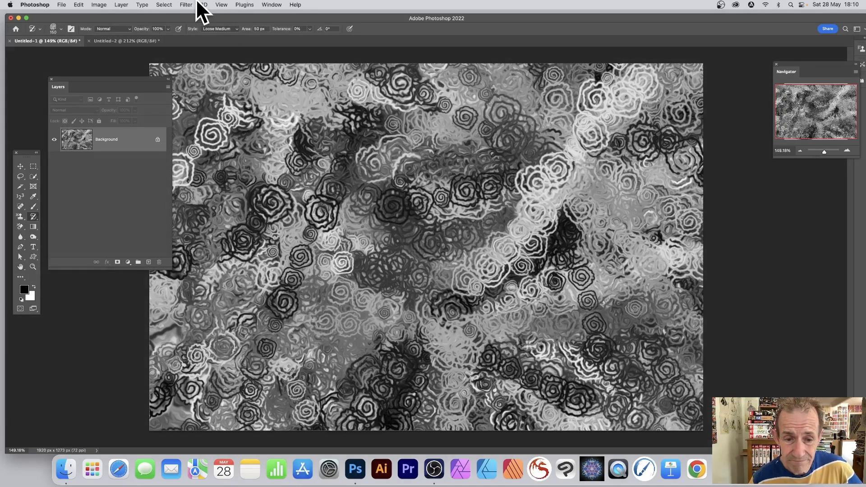
Increase the artwork's contrast with Levels, setting the white input to 192 and the midtones to 0.79
{"action": "left_click", "coordinate": [97, 5]}
{"action": "mouse_move", "coordinate": [103, 27]}
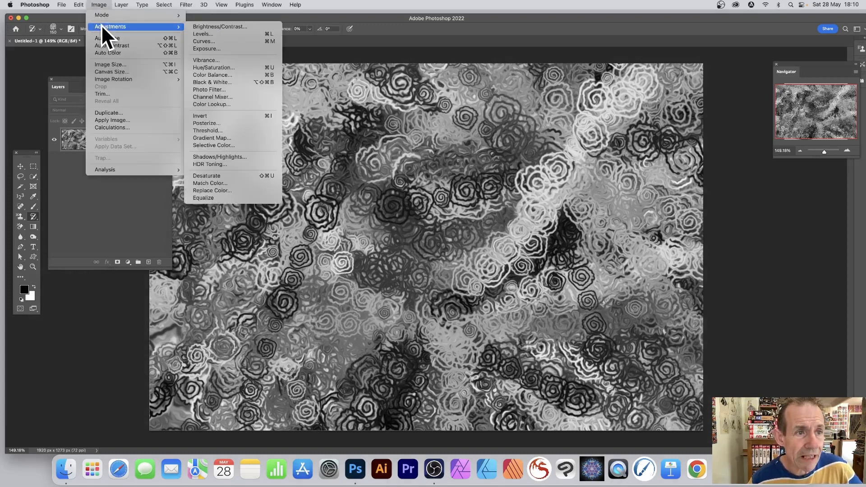
{"action": "left_click", "coordinate": [222, 34]}
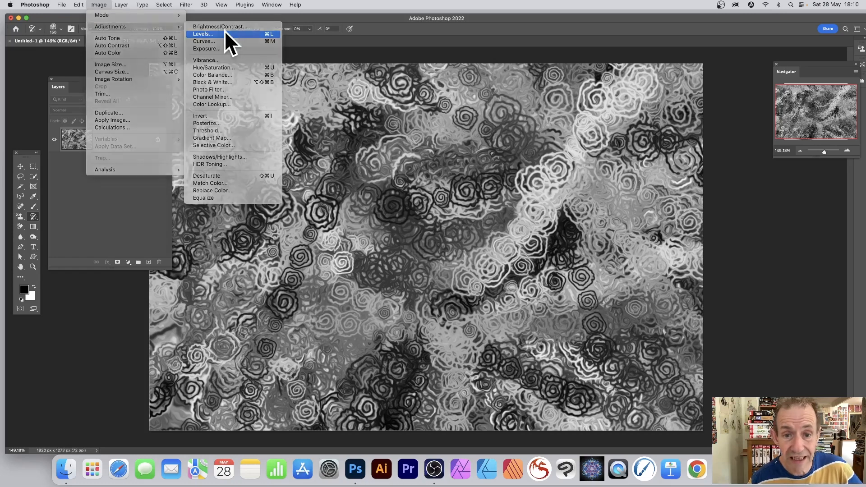
{"action": "left_click_drag", "start_coordinate": [510, 185], "coordinate": [456, 184]}
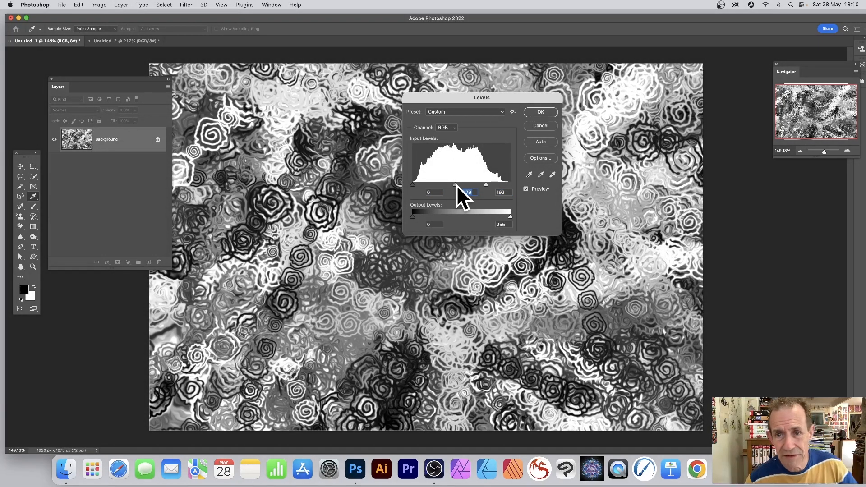
{"action": "left_click", "coordinate": [543, 112]}
{"action": "key", "text": "y"}
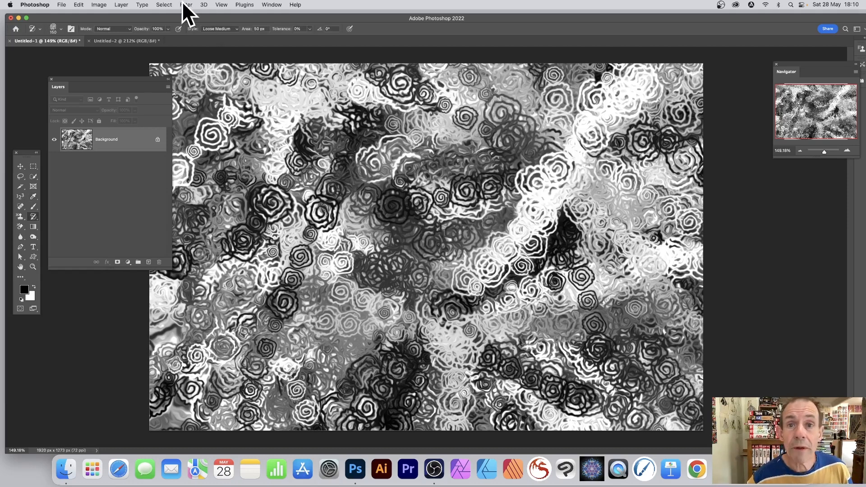
Apply the Find Edges stylize filter to the spiral artwork
{"action": "left_click", "coordinate": [185, 5]}
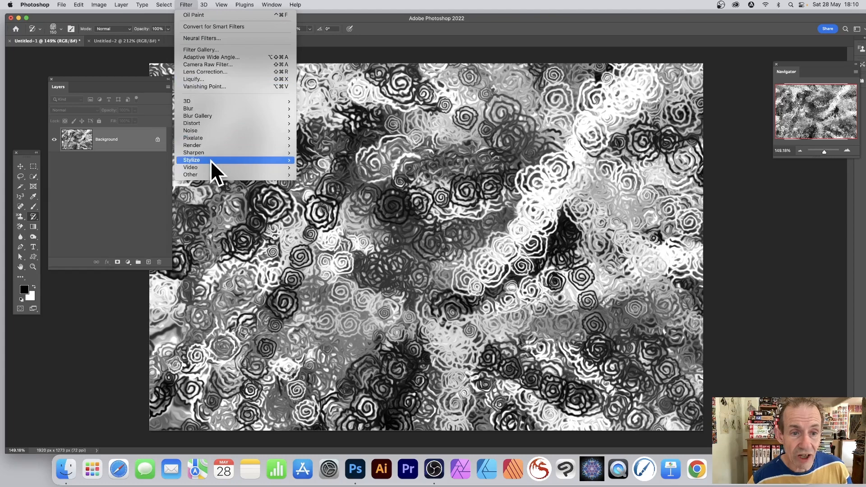
{"action": "mouse_move", "coordinate": [212, 161]}
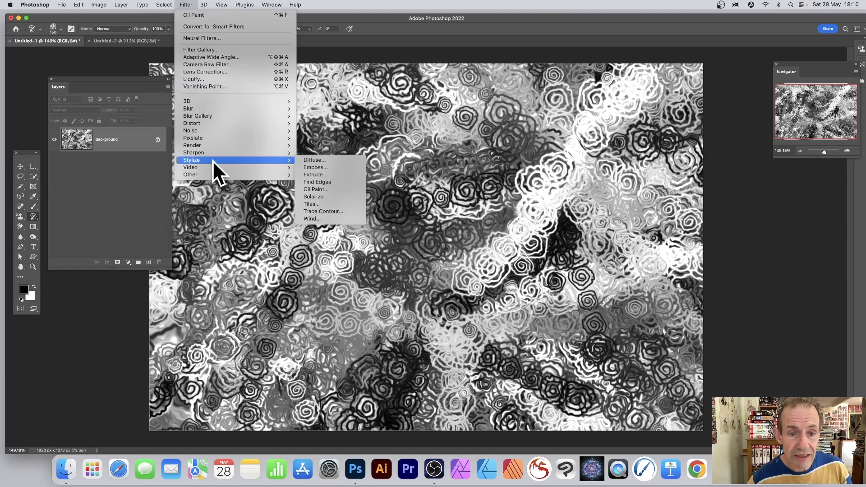
{"action": "left_click", "coordinate": [333, 190]}
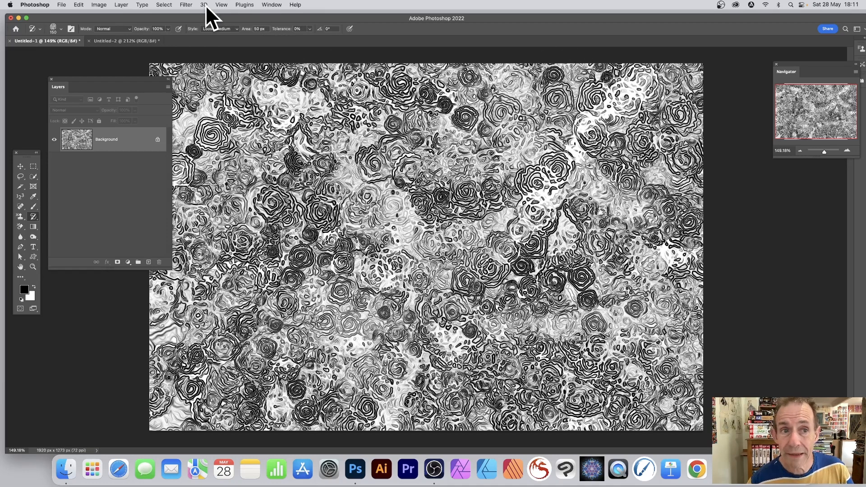
Apply the Oil Paint filter to the edge-traced artwork, comparing strong and weak stylization before settling on a Stylization of 2.6
{"action": "left_click", "coordinate": [186, 5]}
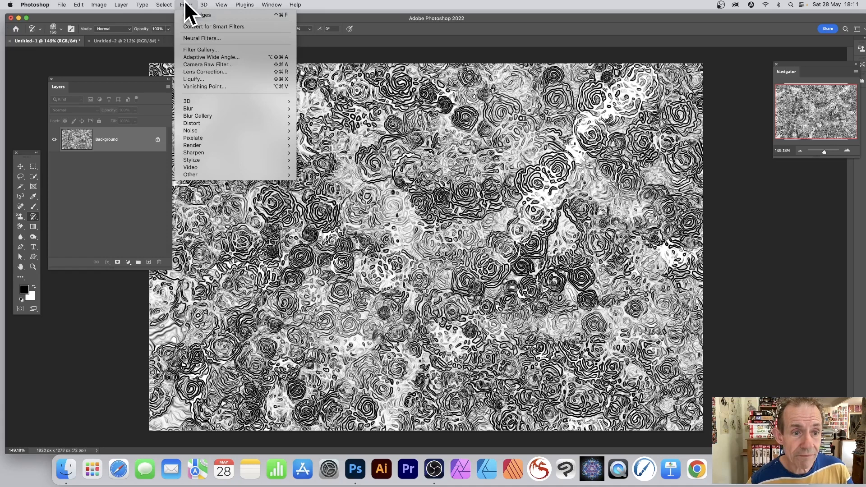
{"action": "mouse_move", "coordinate": [188, 158]}
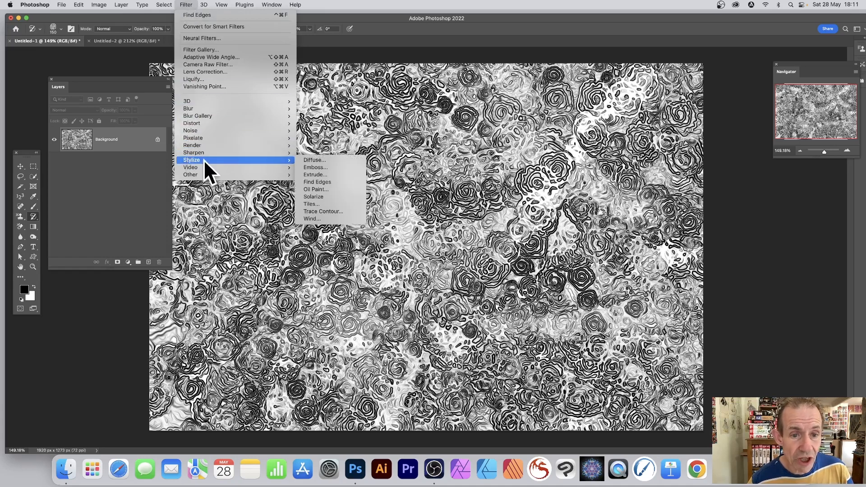
{"action": "left_click", "coordinate": [324, 189]}
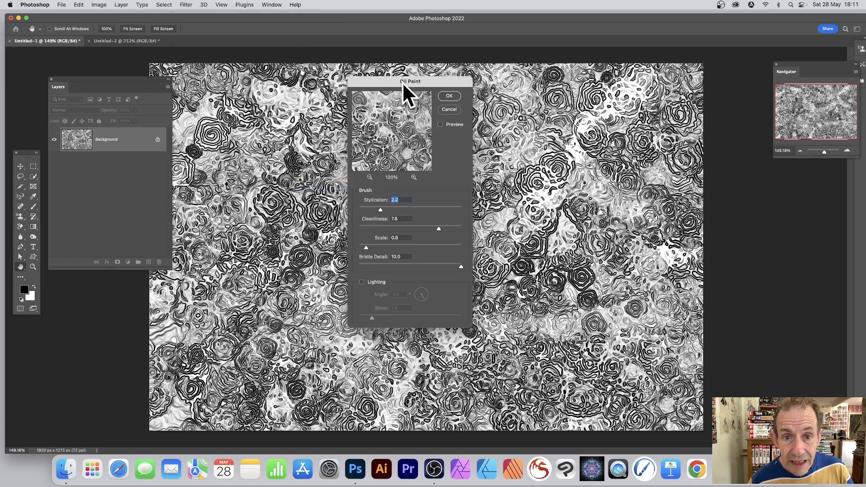
{"action": "left_click_drag", "start_coordinate": [405, 82], "coordinate": [442, 77]}
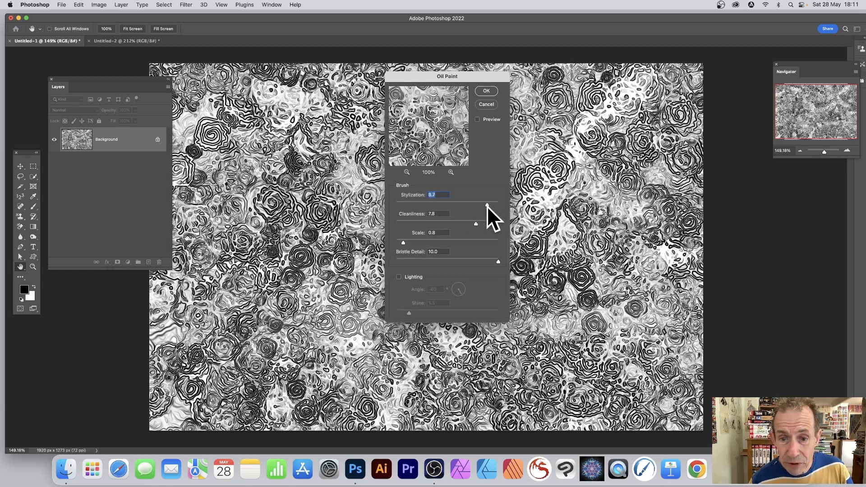
{"action": "left_click_drag", "start_coordinate": [486, 206], "coordinate": [500, 205]}
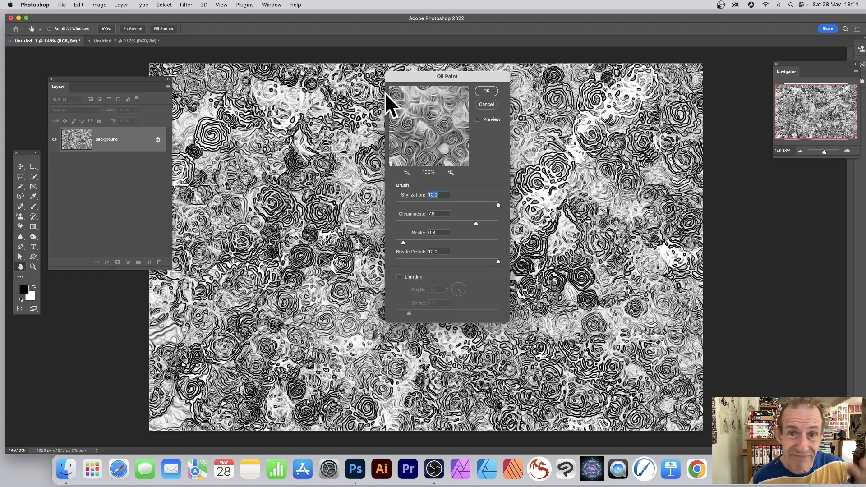
{"action": "left_click_drag", "start_coordinate": [498, 202], "coordinate": [483, 204]}
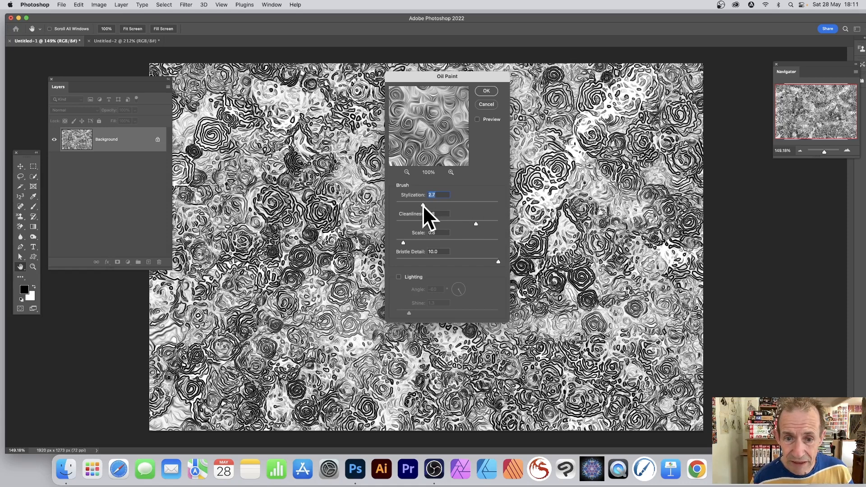
{"action": "left_click_drag", "start_coordinate": [421, 205], "coordinate": [420, 204]}
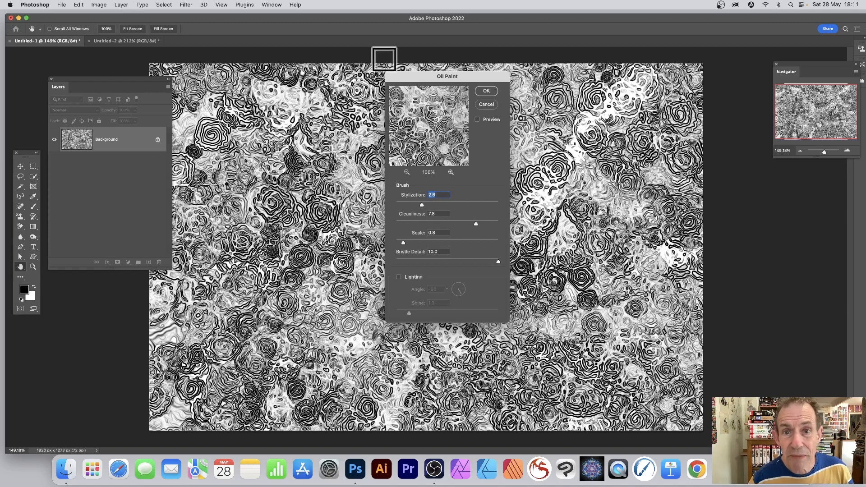
{"action": "left_click", "coordinate": [489, 90]}
{"action": "key", "text": "y"}
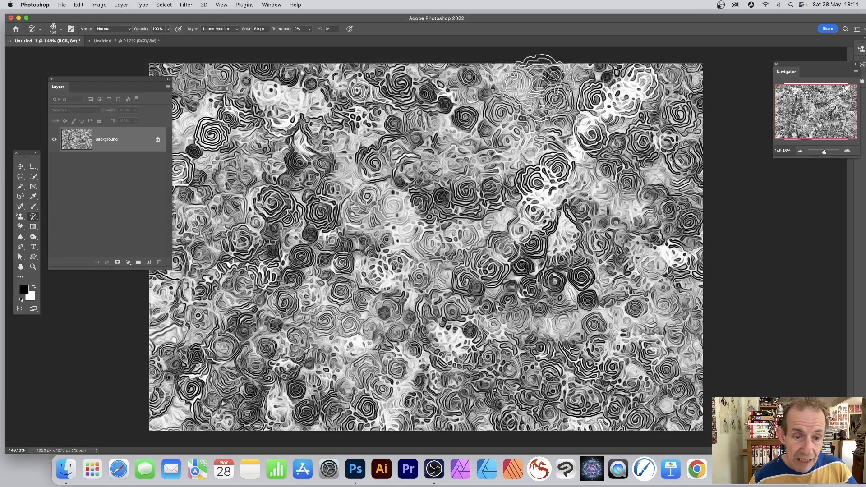
Strengthen the blacks and whites with Levels, setting the midtones to 0.57 and the white input to 217
{"action": "left_click", "coordinate": [98, 5]}
{"action": "mouse_move", "coordinate": [102, 25]}
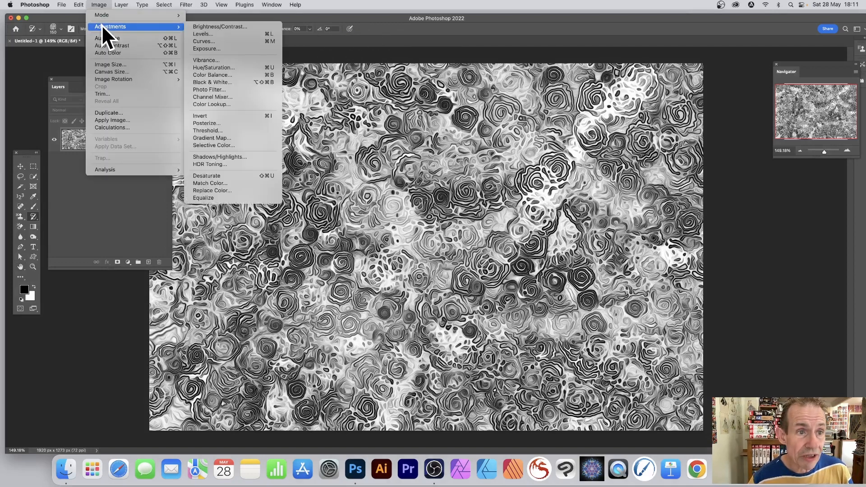
{"action": "left_click", "coordinate": [224, 32]}
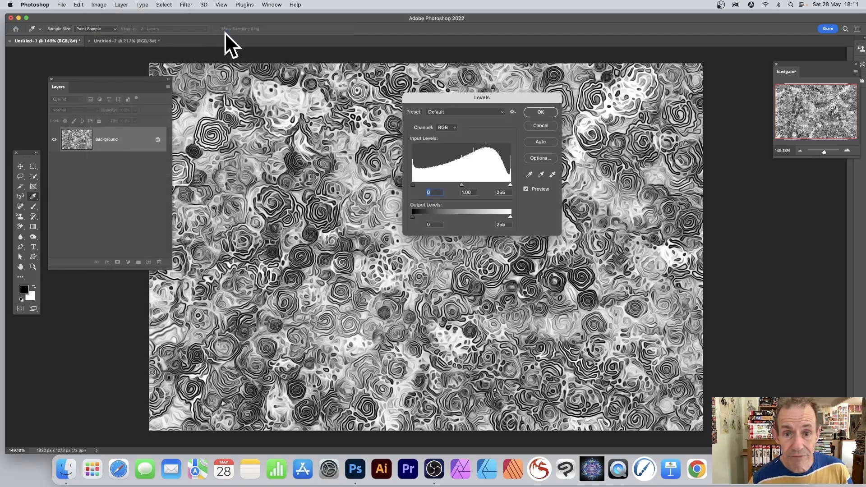
{"action": "left_click_drag", "start_coordinate": [511, 183], "coordinate": [467, 185]}
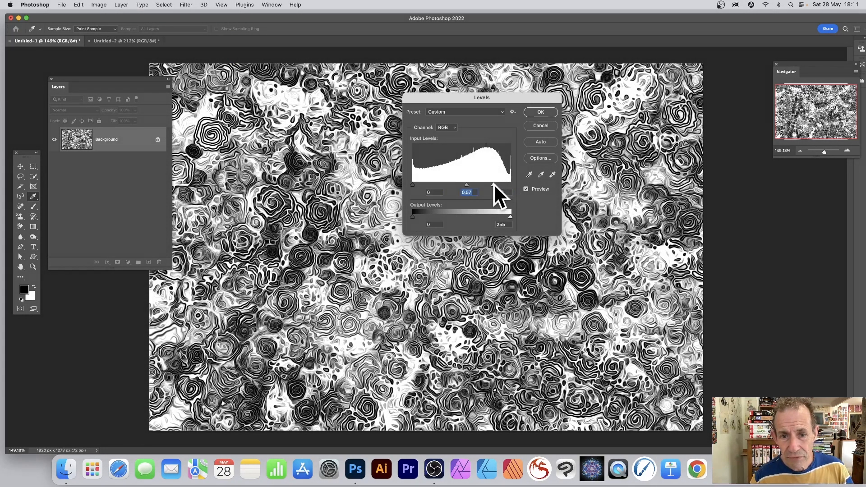
{"action": "left_click_drag", "start_coordinate": [495, 183], "coordinate": [495, 184]}
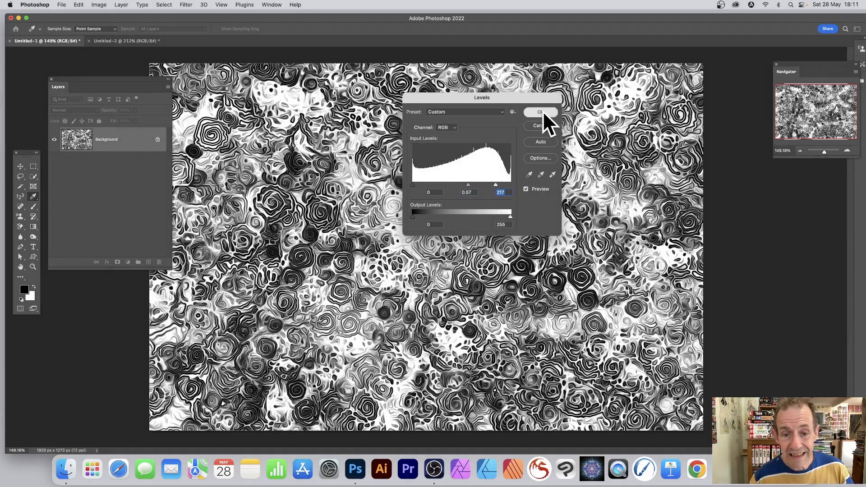
{"action": "left_click", "coordinate": [542, 111]}
{"action": "left_click", "coordinate": [546, 111]}
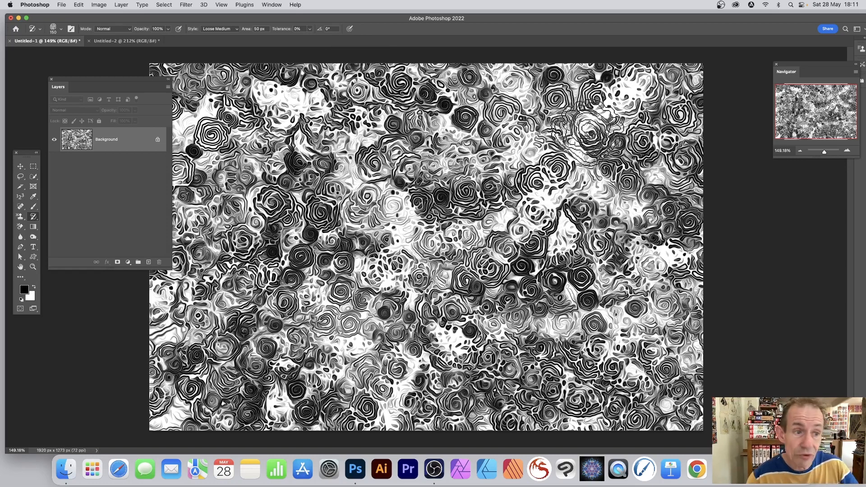
Look at the original spiral drawing in the Untitled-2 document and return to the artwork in Untitled-1
{"action": "left_click", "coordinate": [134, 42]}
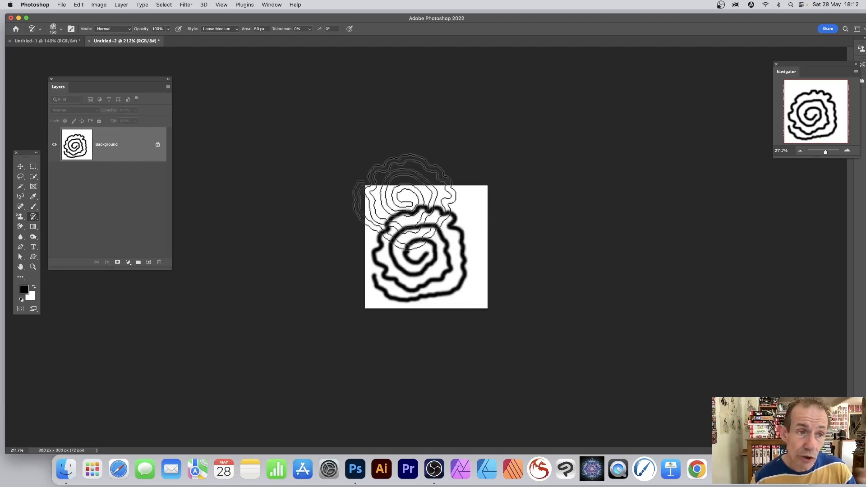
{"action": "left_click", "coordinate": [53, 40]}
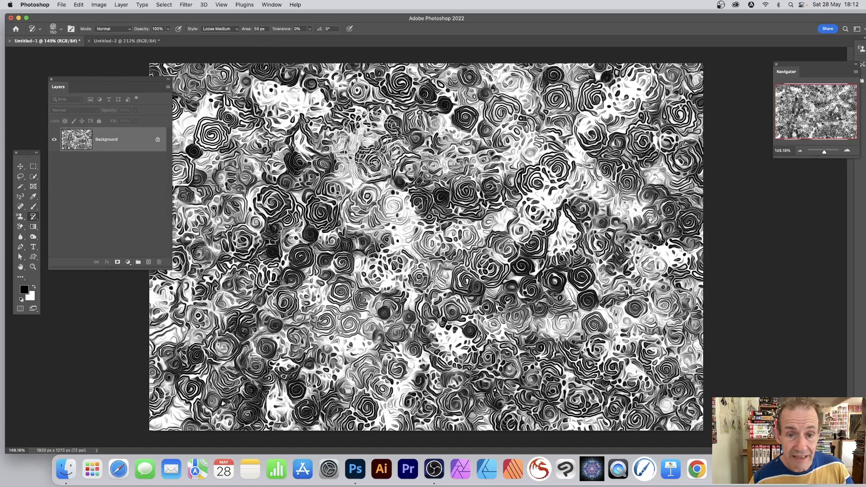